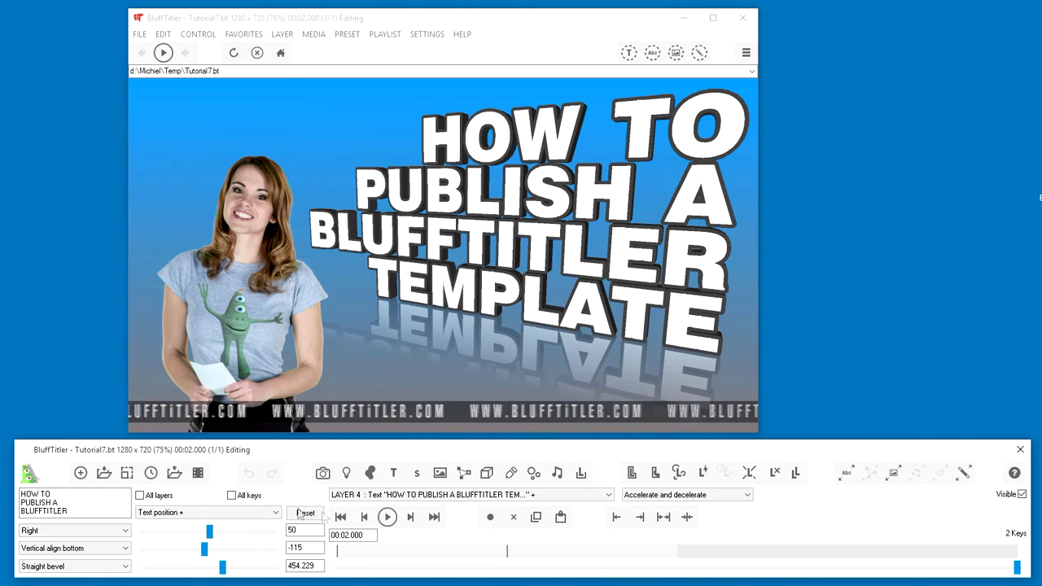
Step: Open the Chocolade Bar show from the Text folder of the show library
left_click(104, 473)
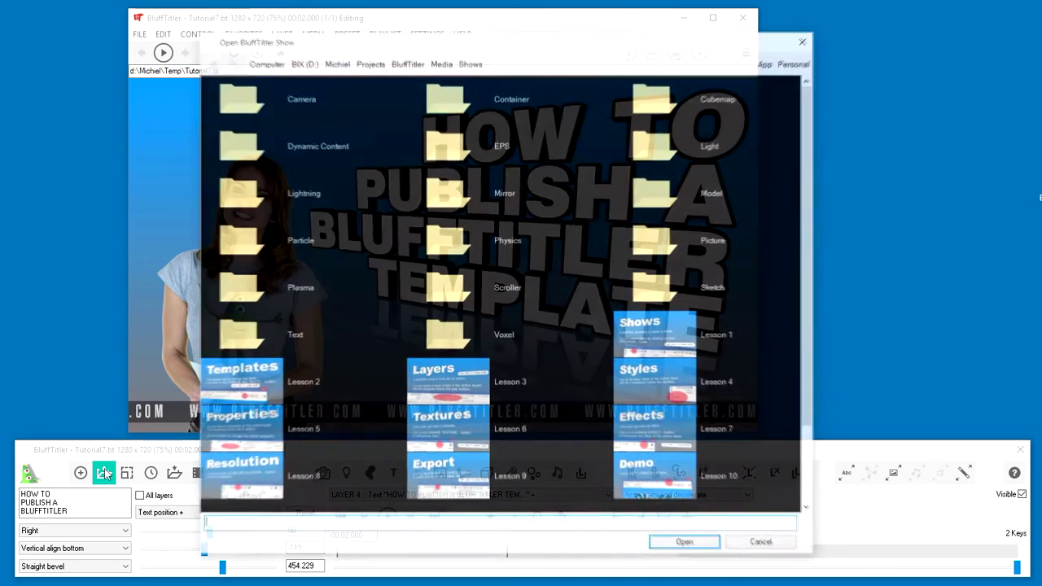
double_click(241, 335)
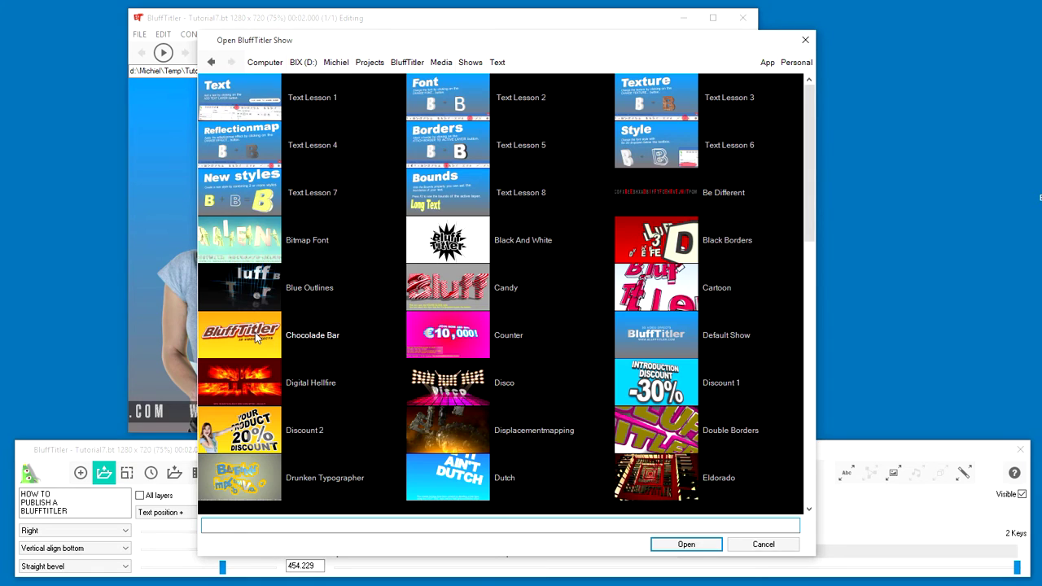
double_click(256, 338)
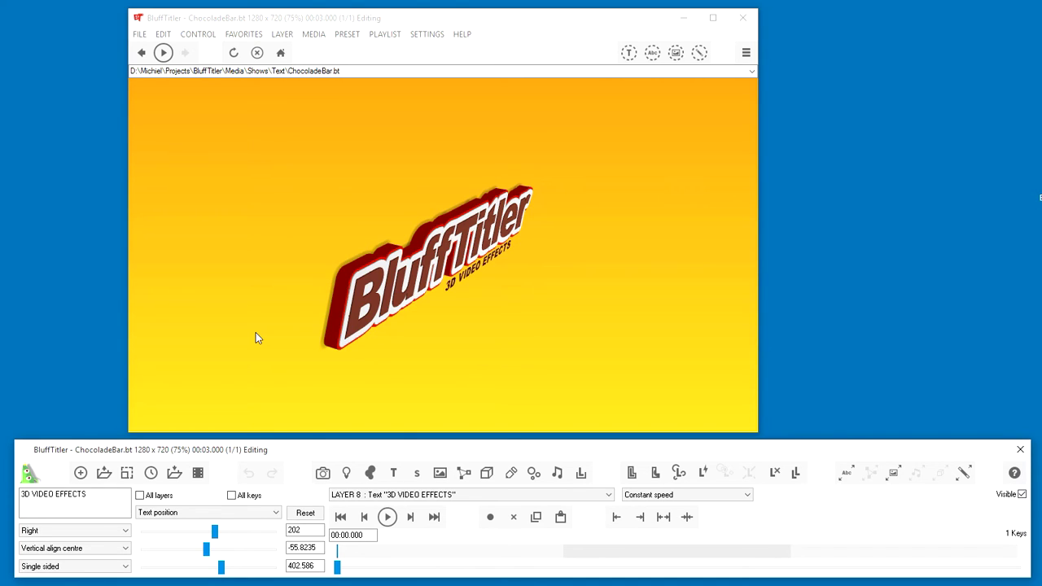
Step: Replace the two title texts with 'My Own Name' and 'MYWEBSITE.COM', then play the animation
left_click(622, 53)
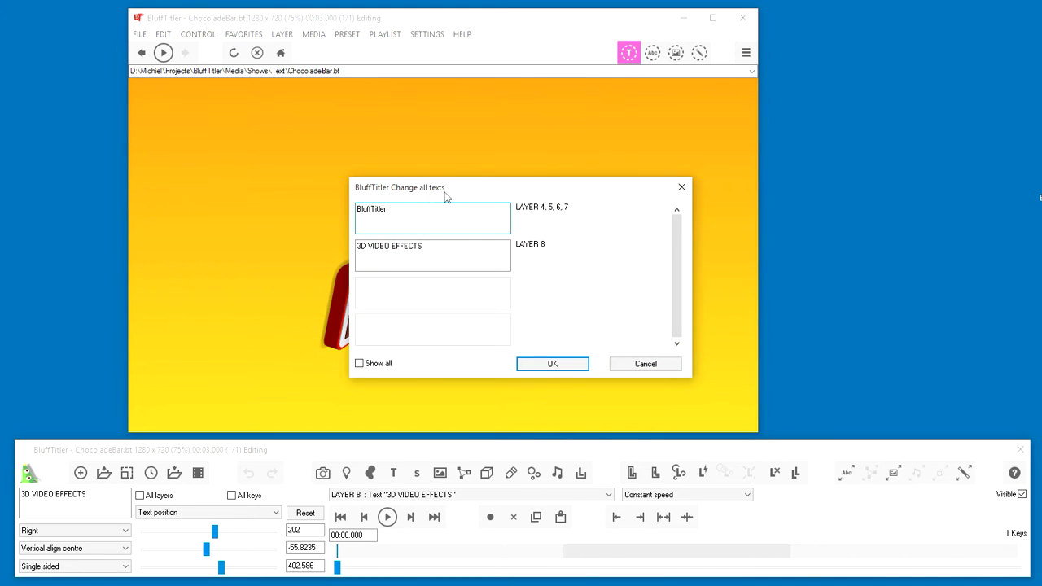
double_click(401, 209)
type("My Own Name")
key("Tab")
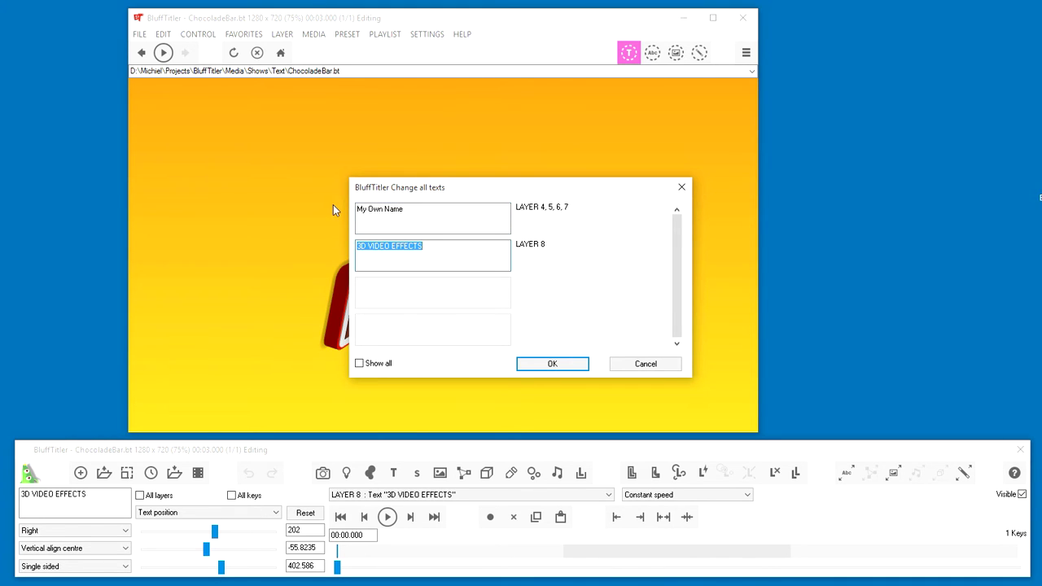
type("MYWEBSITE.COM")
left_click(535, 364)
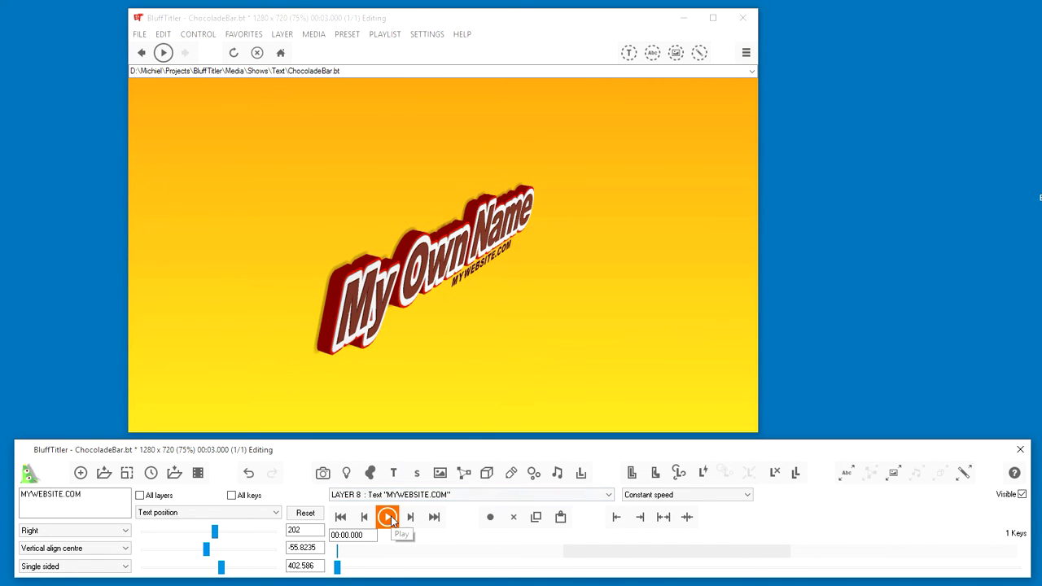
left_click(389, 519)
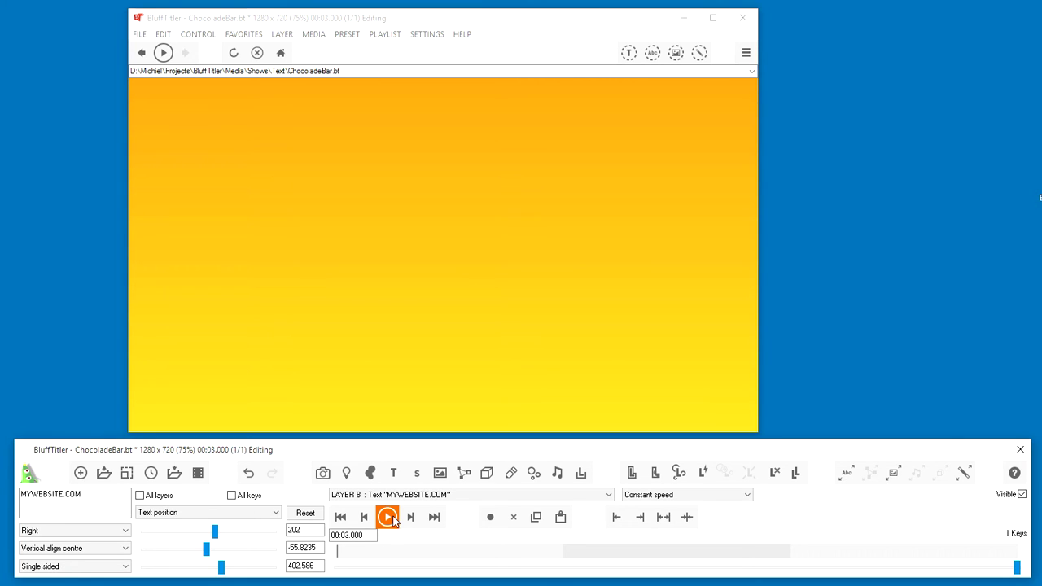
Step: Set the show resolution to the HD 1280 x 720 preset
left_click(127, 473)
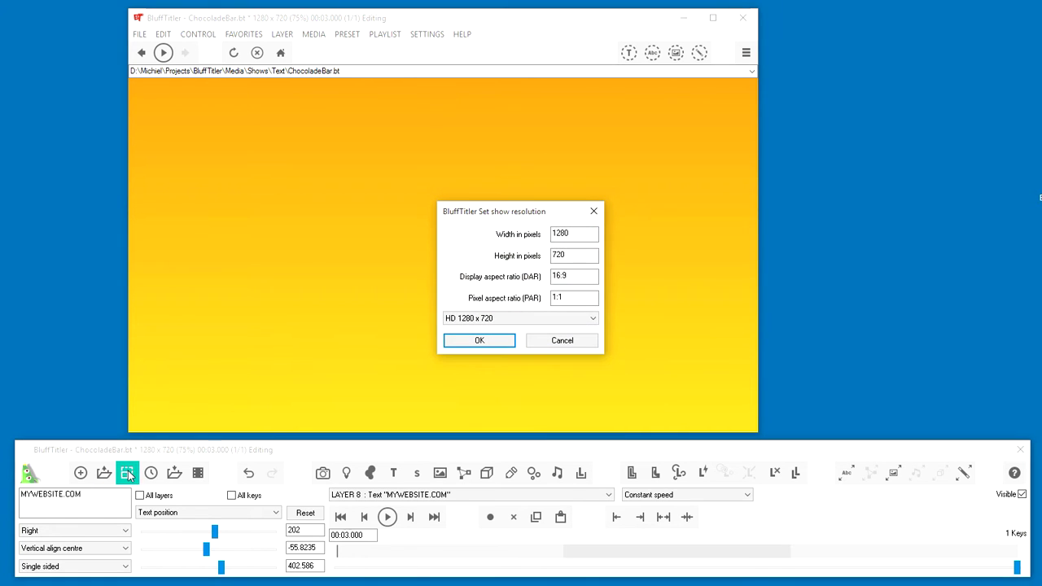
left_click(542, 320)
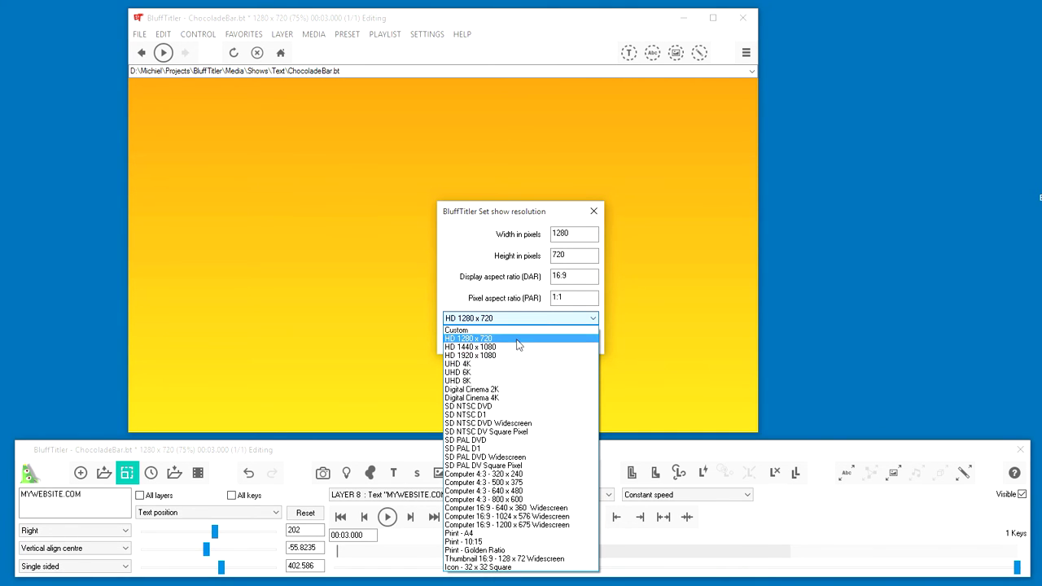
left_click(514, 340)
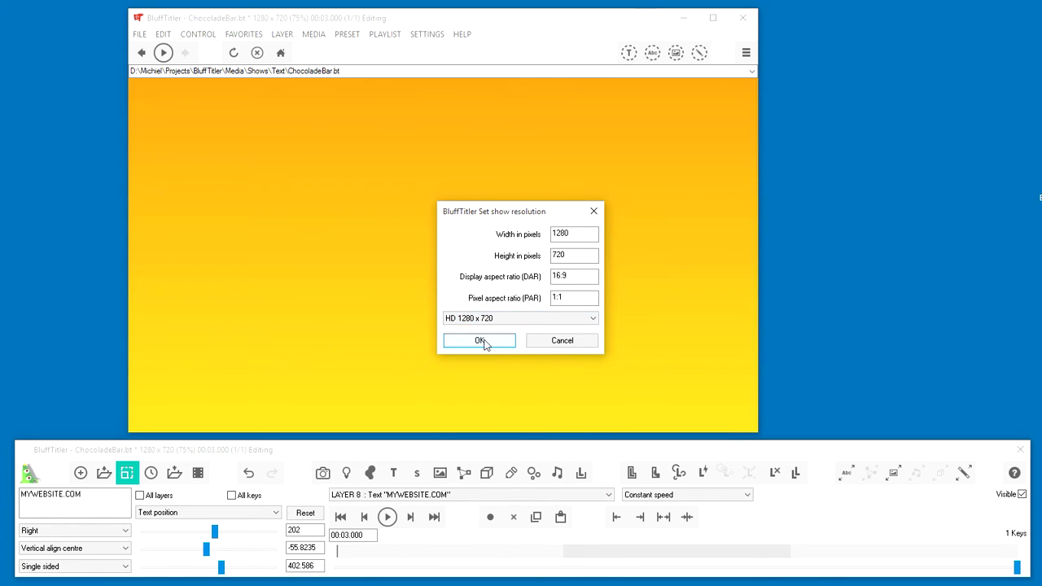
left_click(485, 341)
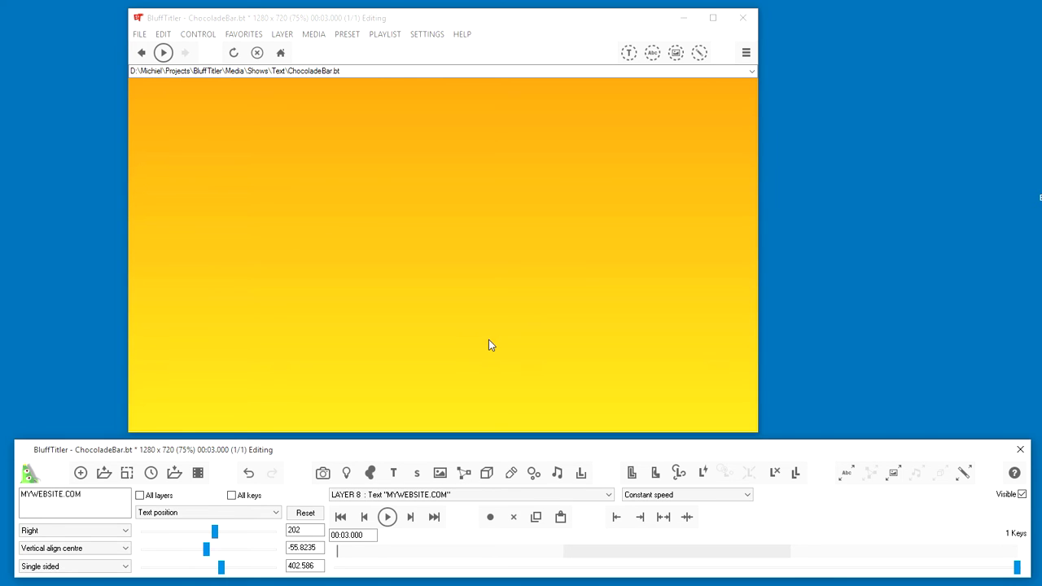
Step: Switch rendering from Normal quality to High quality in the SETTINGS menu
left_click(427, 34)
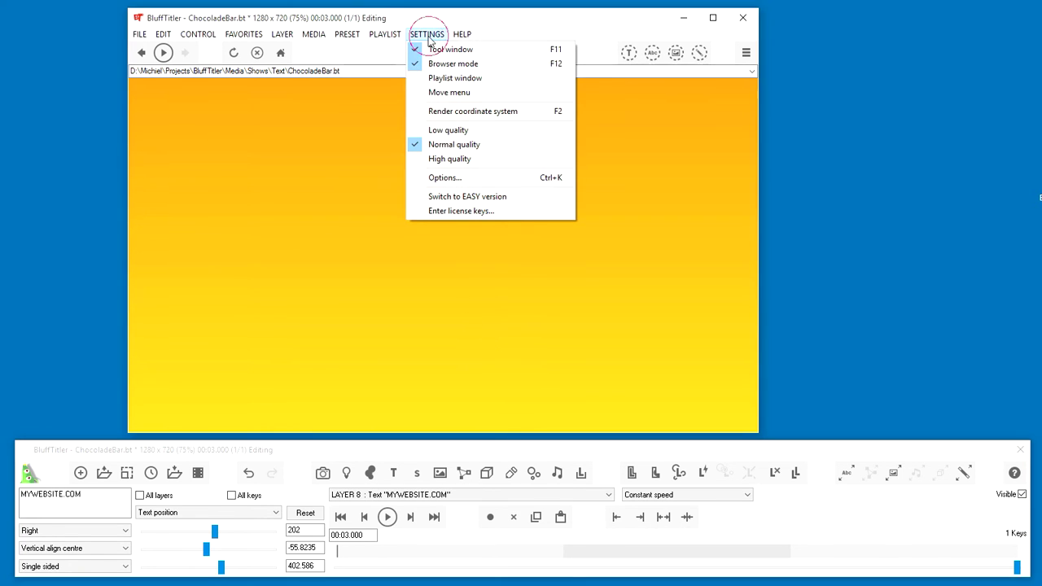
left_click(502, 160)
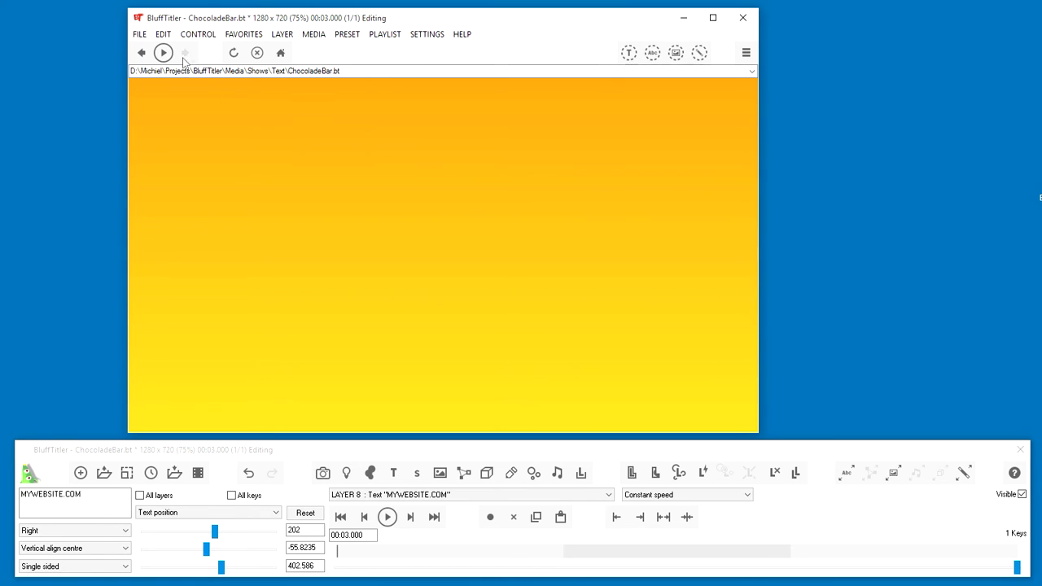
Step: Export the show as uncompressed 25 fps AVI named Intro, then exit BluffTitler
left_click(139, 34)
left_click(236, 212)
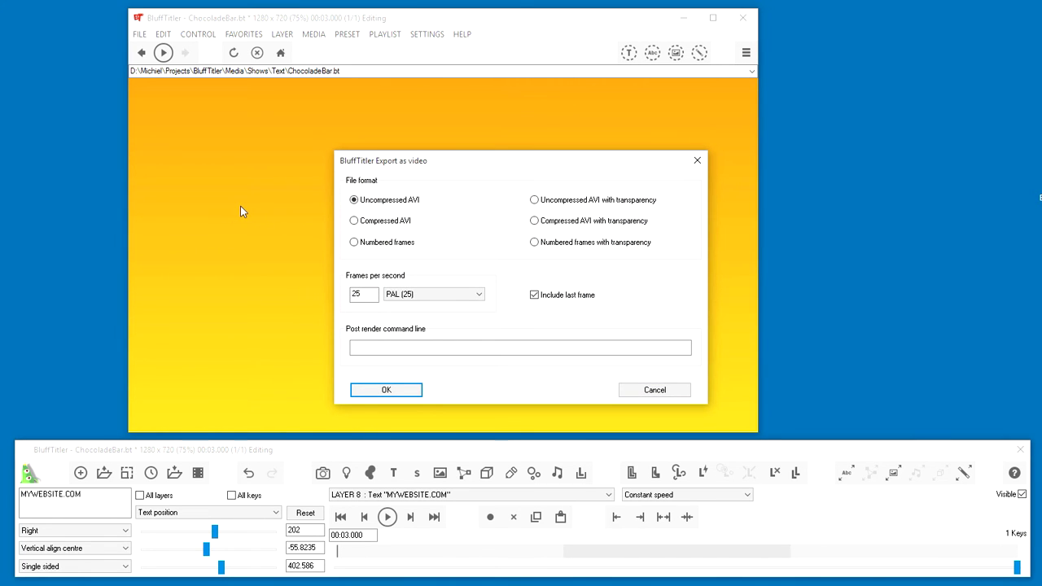
left_click(389, 390)
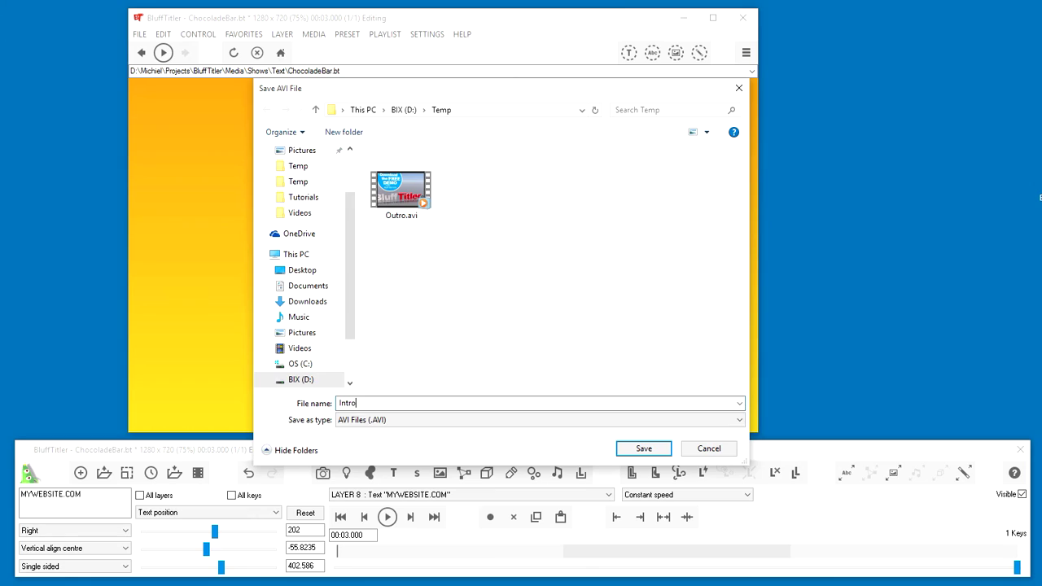
type("Intro")
key("Return")
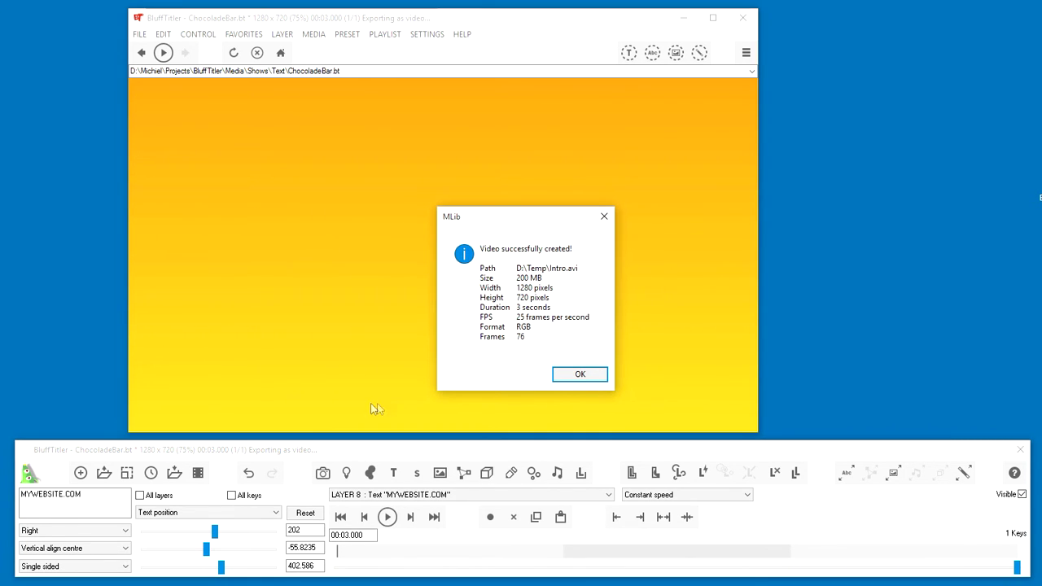
left_click(579, 376)
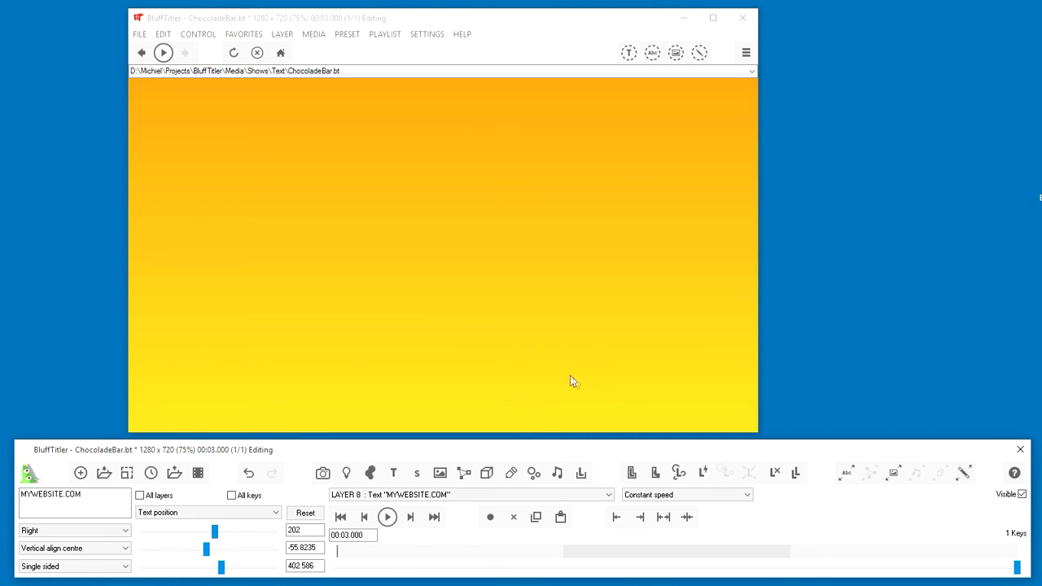
left_click(139, 34)
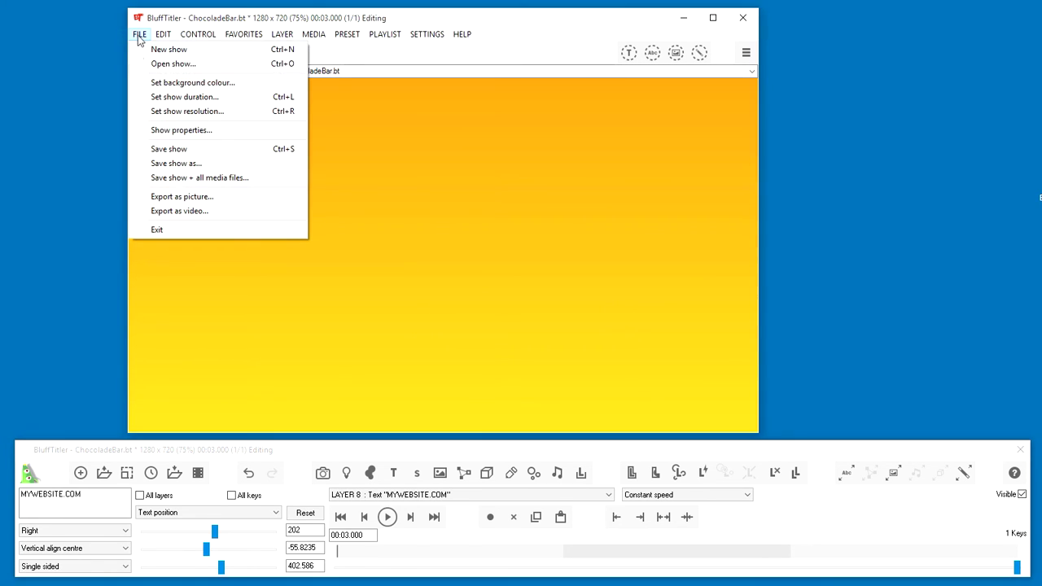
left_click(196, 233)
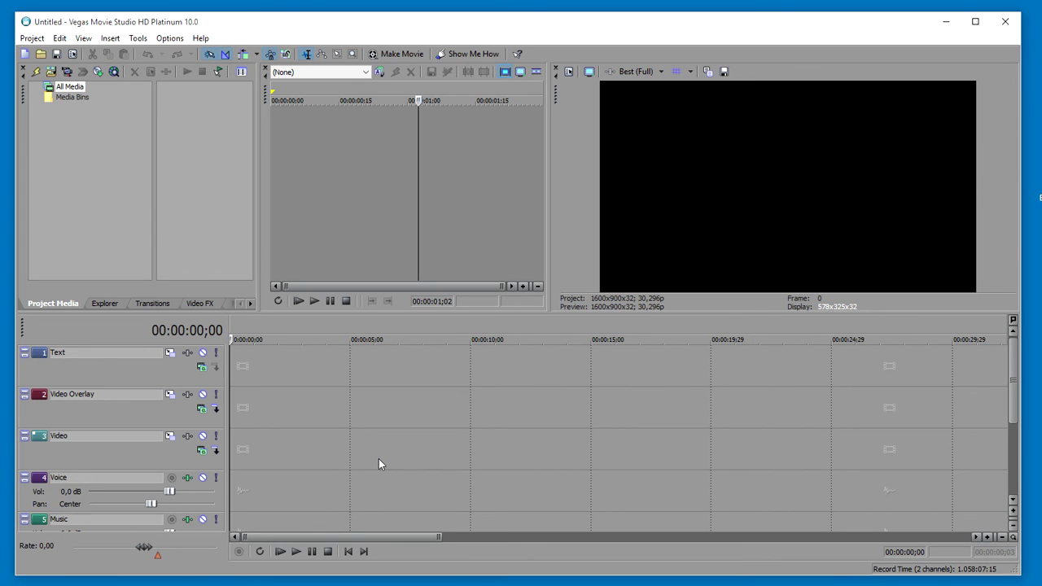
Step: Drag Intro.avi from D:\Temp onto the start of the Vegas Video track
key("alt+Tab")
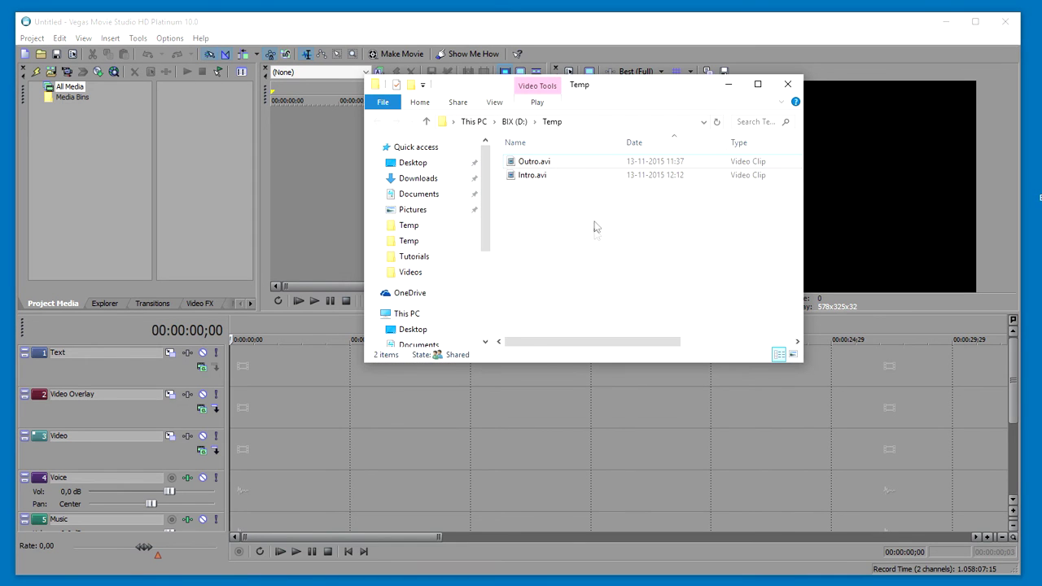
left_click_drag(529, 180, 232, 462)
left_click(552, 23)
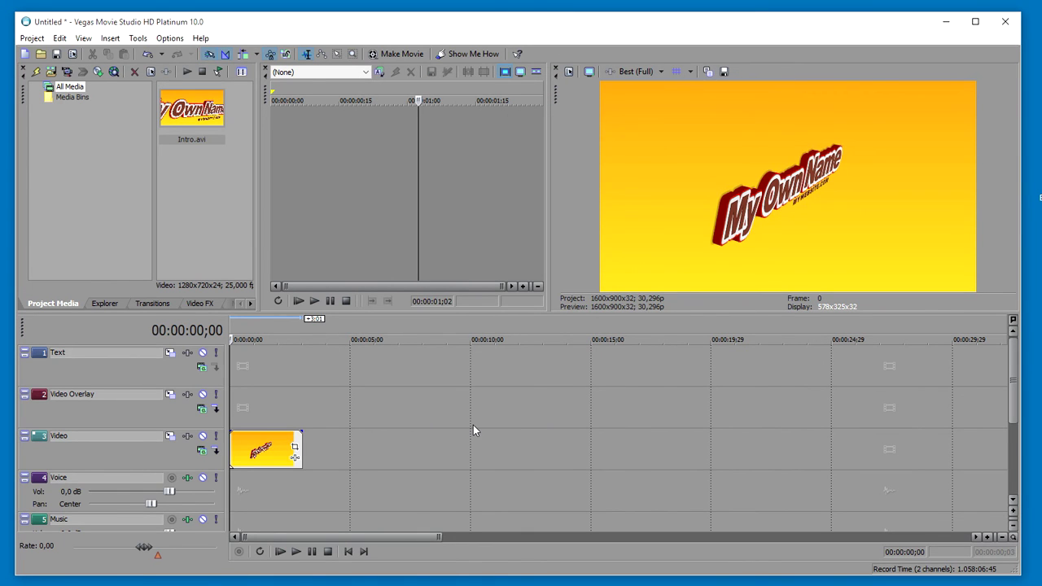
Step: Play the Intro clip from the timeline start and pause at 00:00:04;02
left_click(348, 552)
left_click(307, 554)
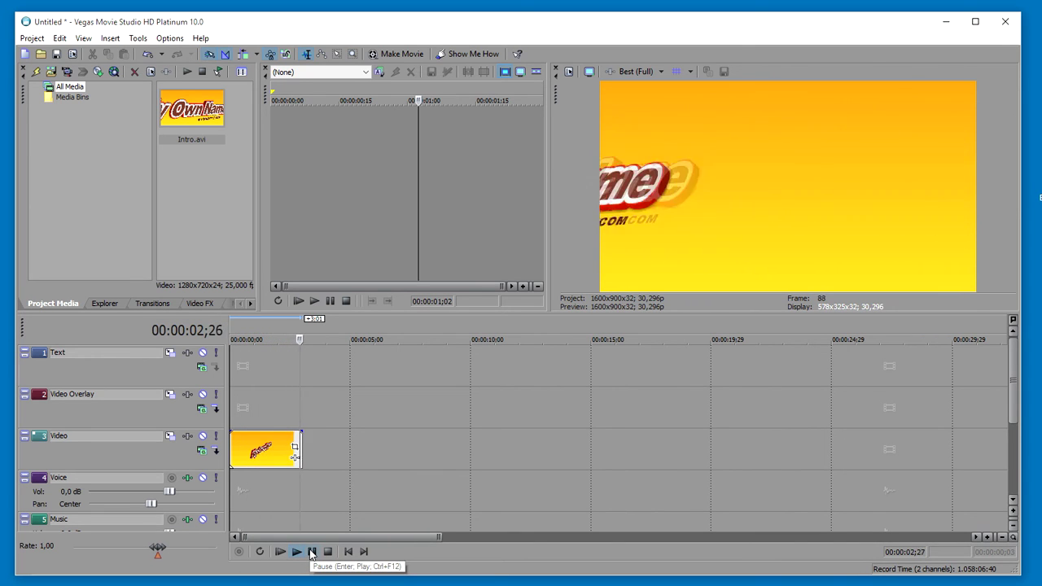
left_click(311, 552)
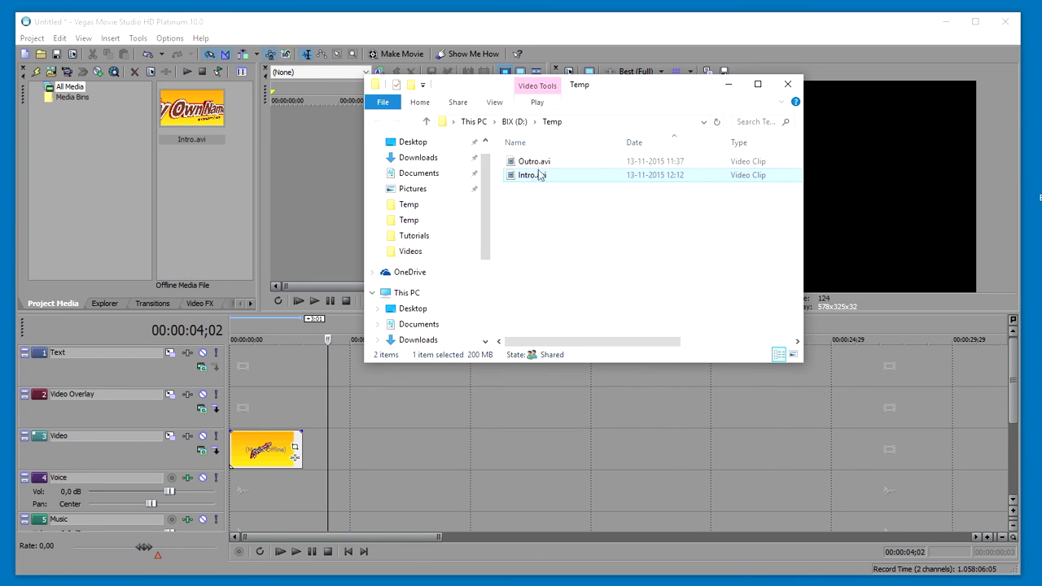
Step: Place Outro.avi after Intro.avi on the Video track and play both from the start
left_click_drag(535, 162, 311, 472)
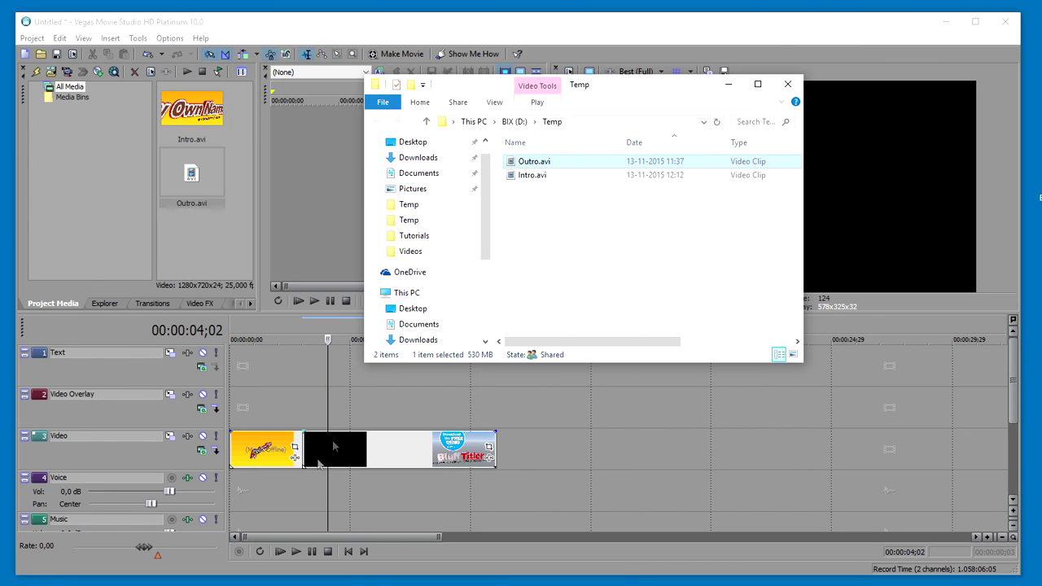
left_click(398, 44)
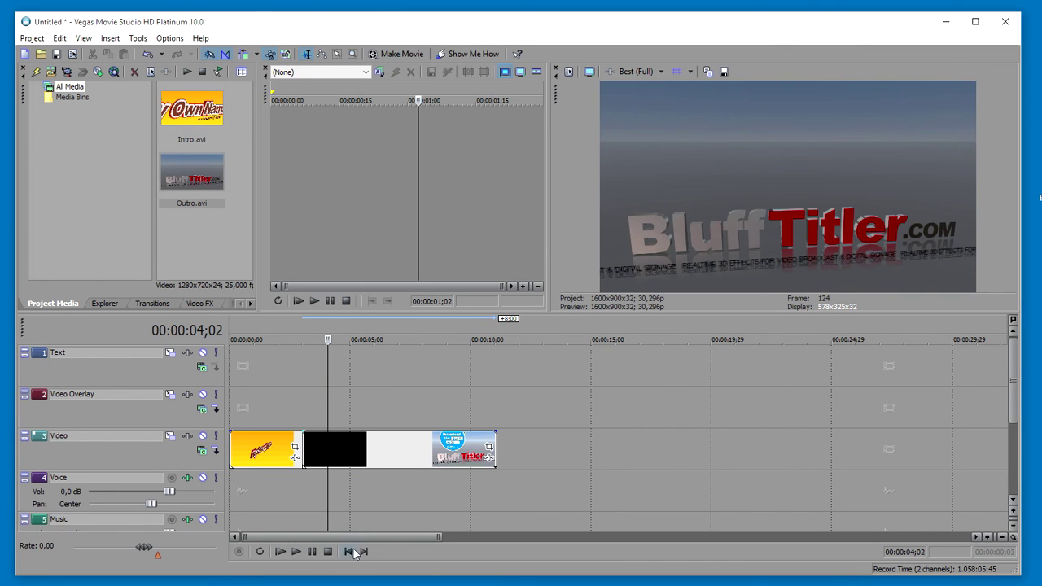
left_click(349, 552)
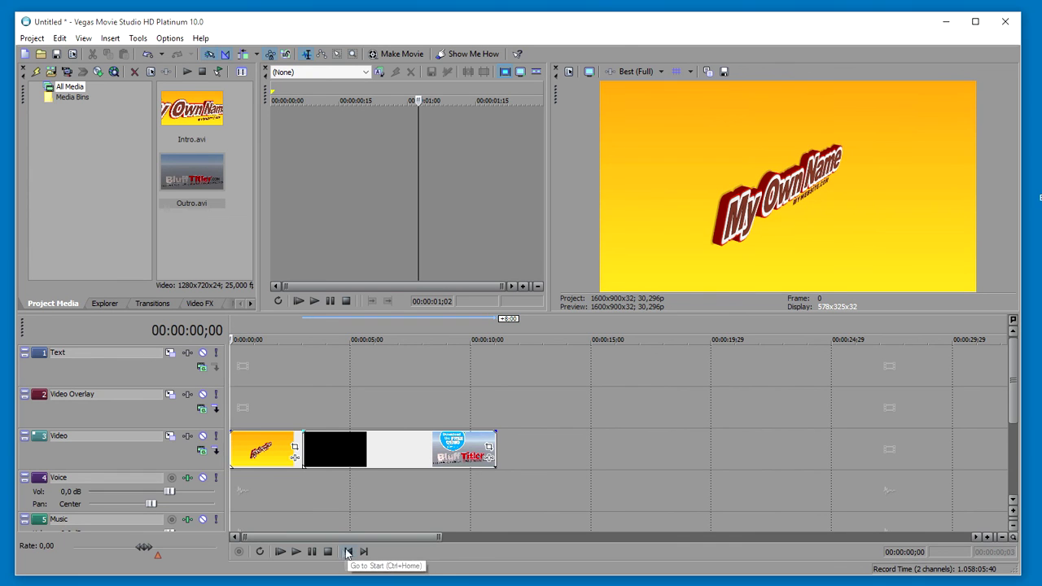
left_click(297, 553)
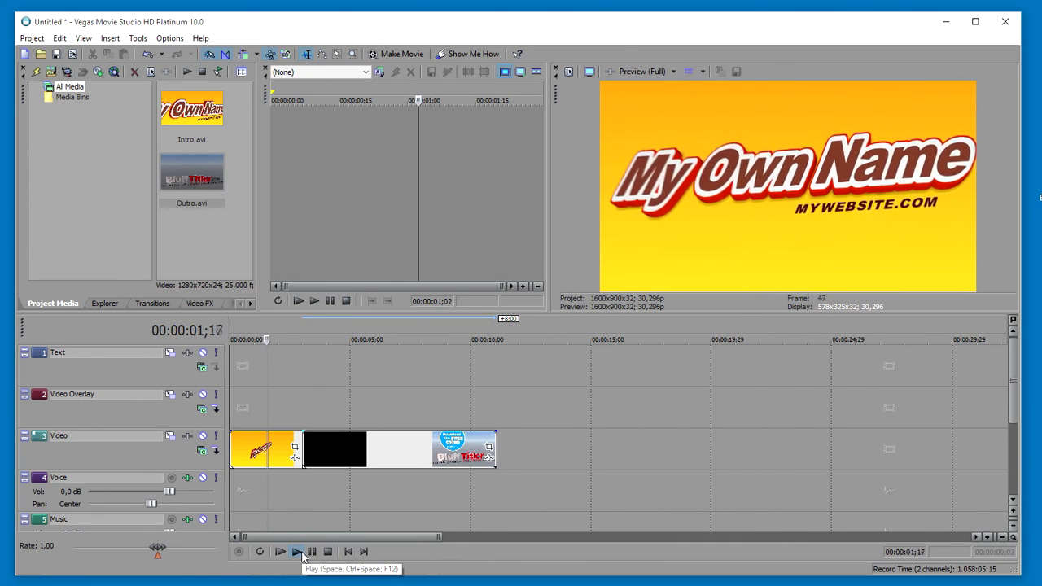